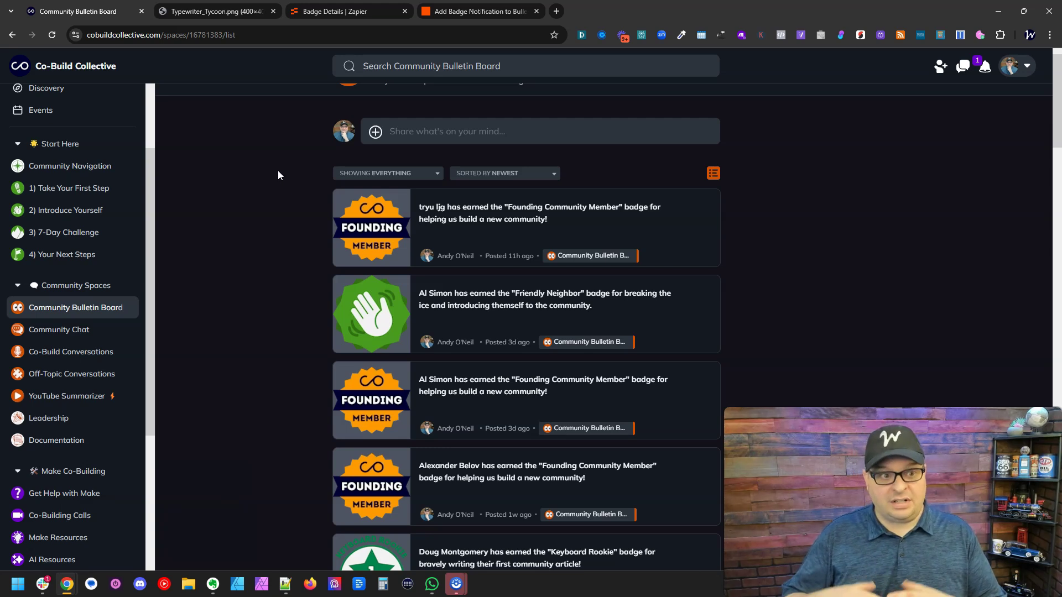
# Scroll through the Community Bulletin Board's badge-earned posts, then bring up the 14-badge Badge Details table.
pyautogui.scroll(-2, 278, 176)
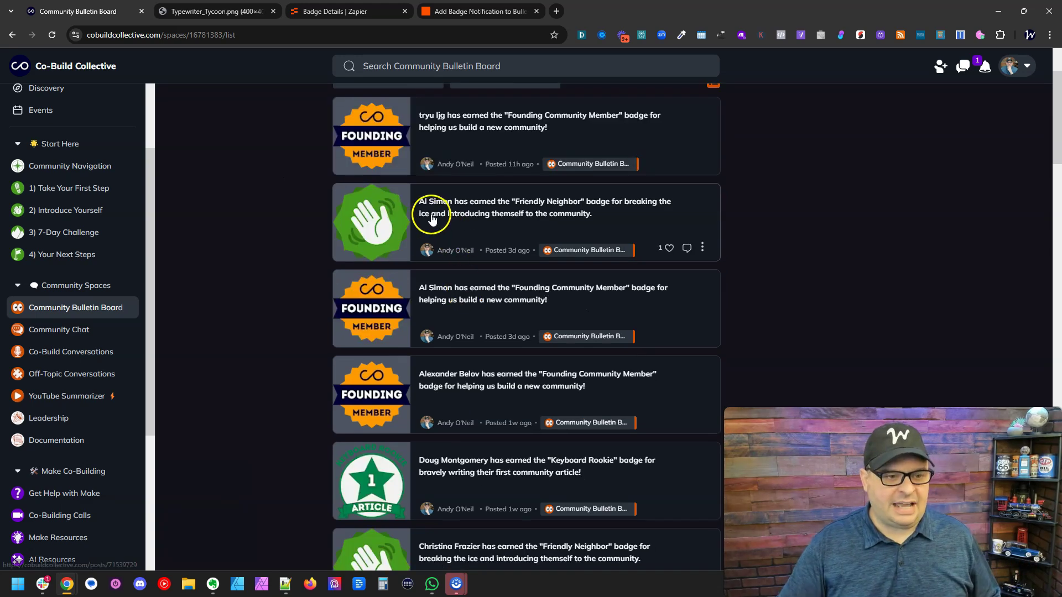
pyautogui.scroll(-1, 433, 220)
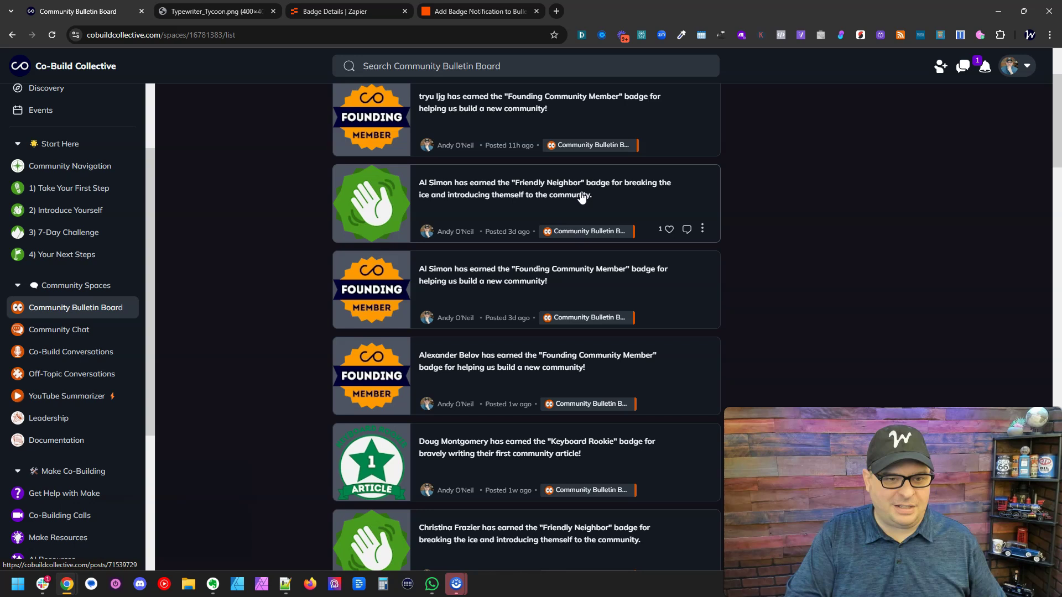
pyautogui.click(580, 23)
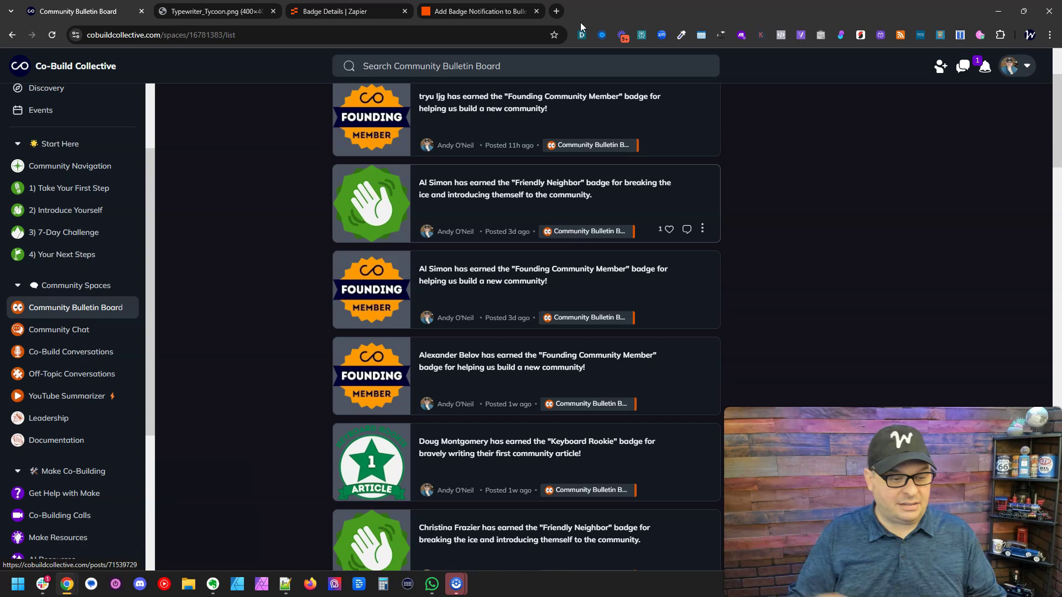
pyautogui.scroll(-10, 474, 325)
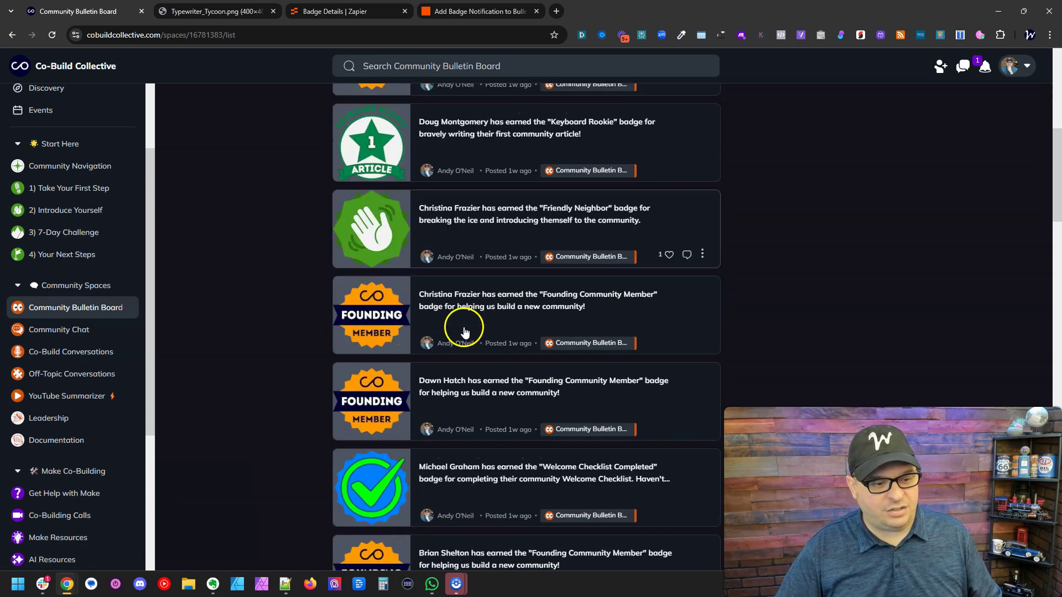
pyautogui.scroll(10, 465, 331)
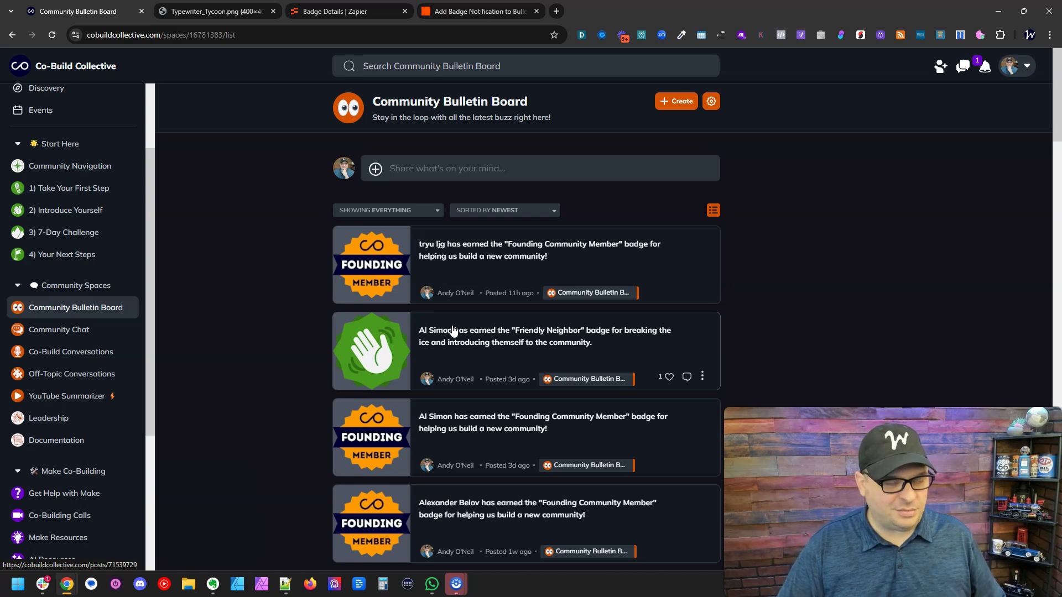
pyautogui.click(327, 11)
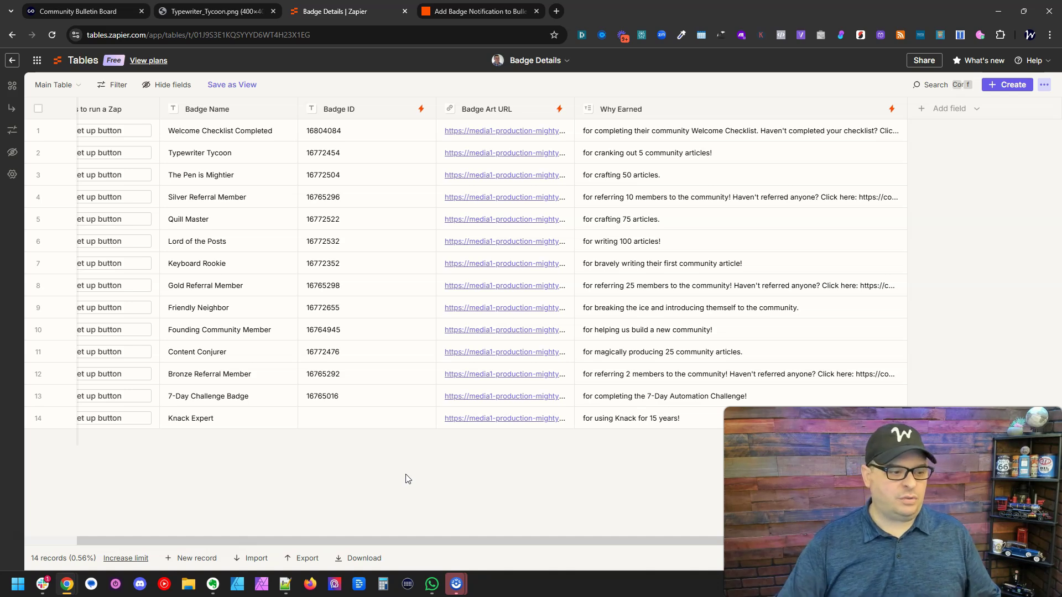
pyautogui.moveTo(443, 540); pyautogui.dragTo(367, 552)
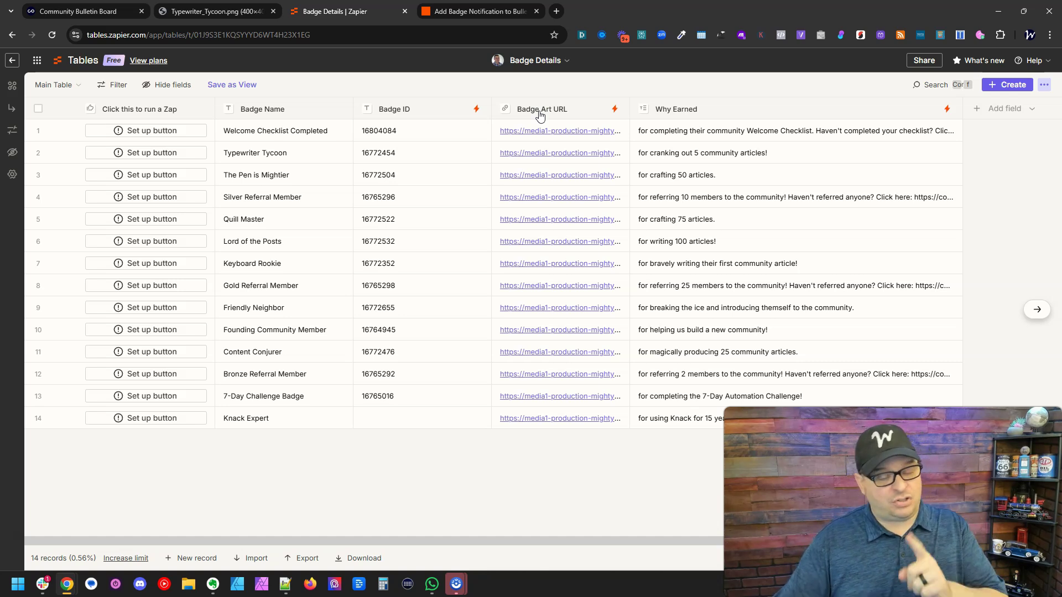
# Close the leftover Typewriter_Tycoon.png tab and go to the network's Admin > Badges list.
pyautogui.click(227, 12)
pyautogui.hotkey('ctrl', 'w')
pyautogui.click(1021, 76)
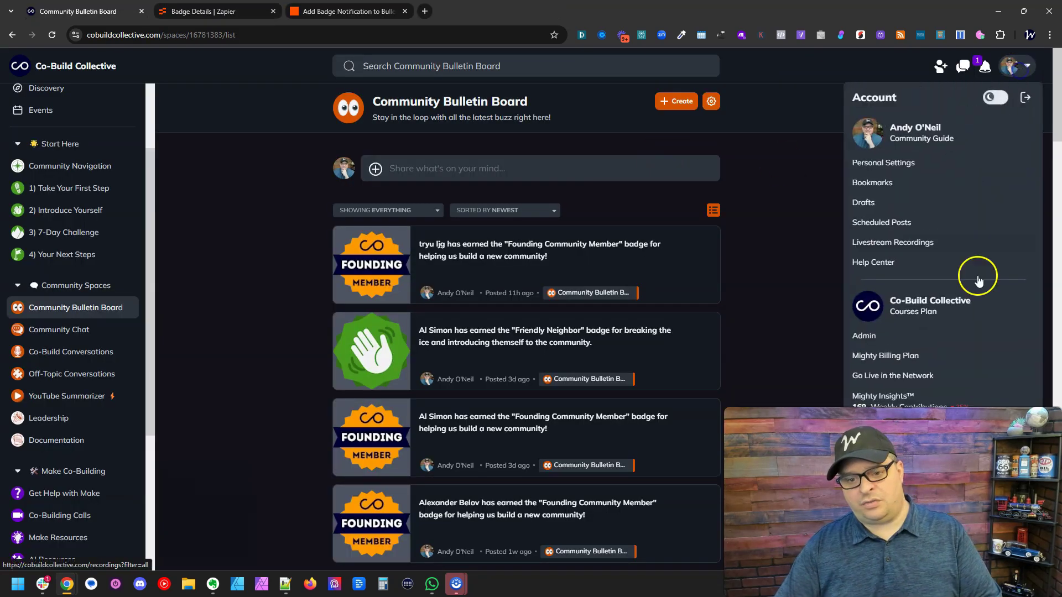
pyautogui.click(868, 336)
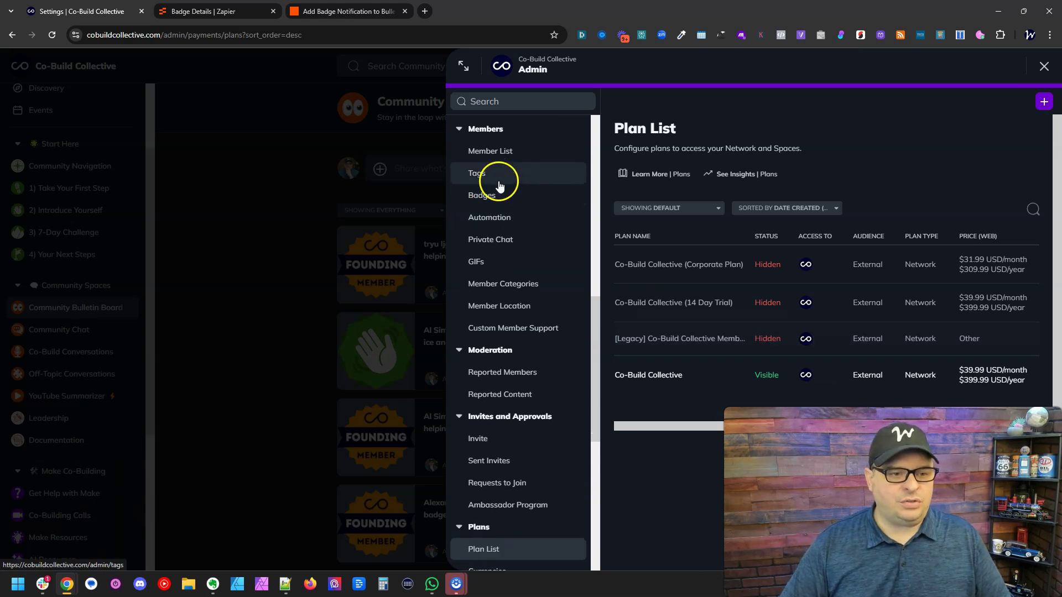
pyautogui.click(495, 201)
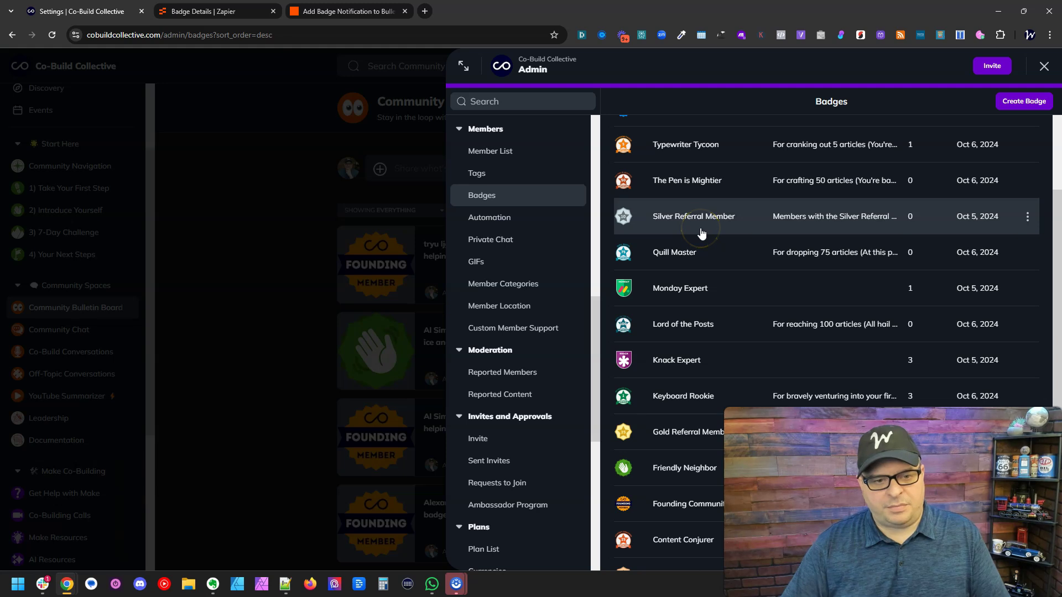
# Open the Quill Master badge image (Quill_Master.png) in a new browser tab.
pyautogui.rightClick(623, 254)
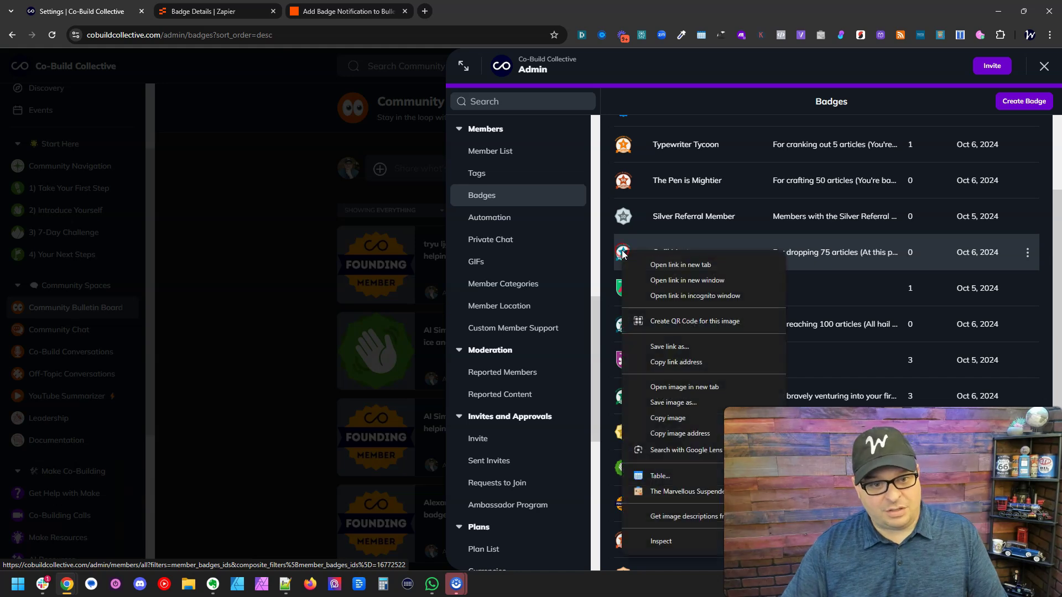
pyautogui.click(703, 392)
pyautogui.hotkey('ctrl', 'Tab')
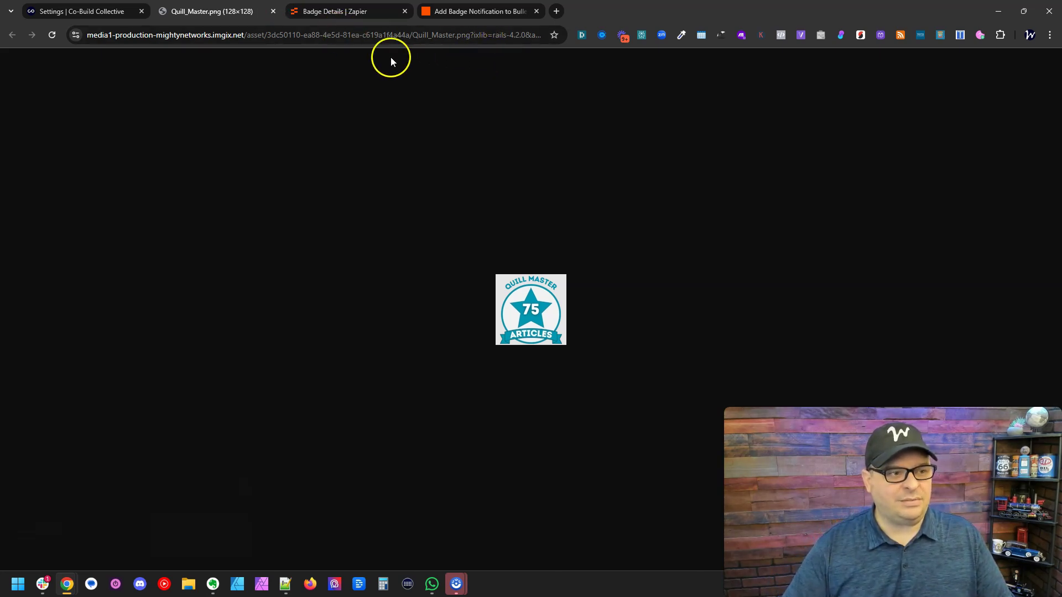
# Copy the Quill Master image URL from Chrome and paste it into Notepad++.
pyautogui.click(373, 34)
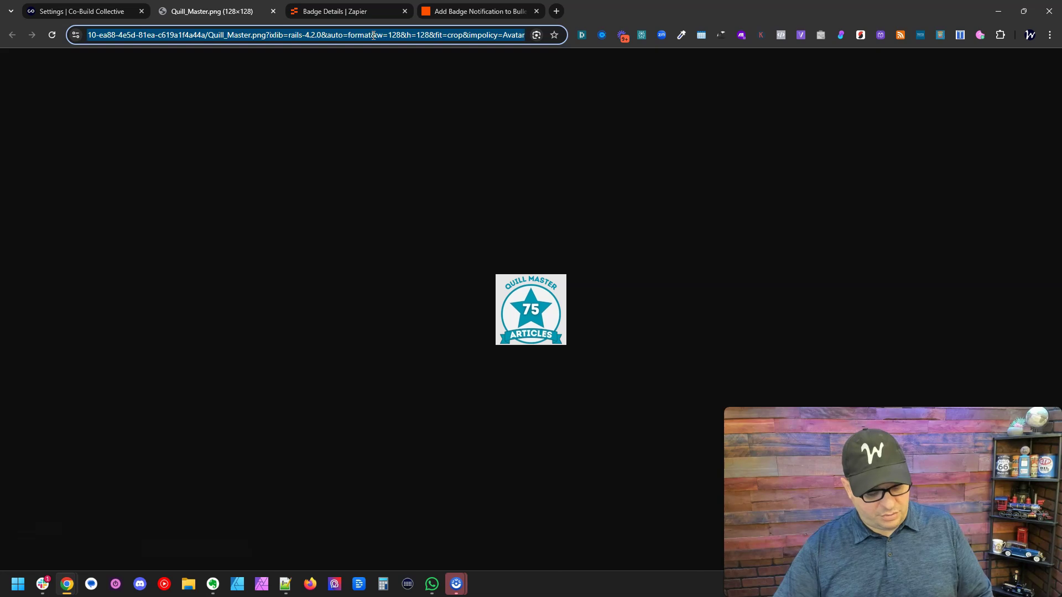
pyautogui.hotkey('ctrl', 'c')
pyautogui.hotkey('alt', 'Tab')
pyautogui.hotkey('ctrl', 'v')
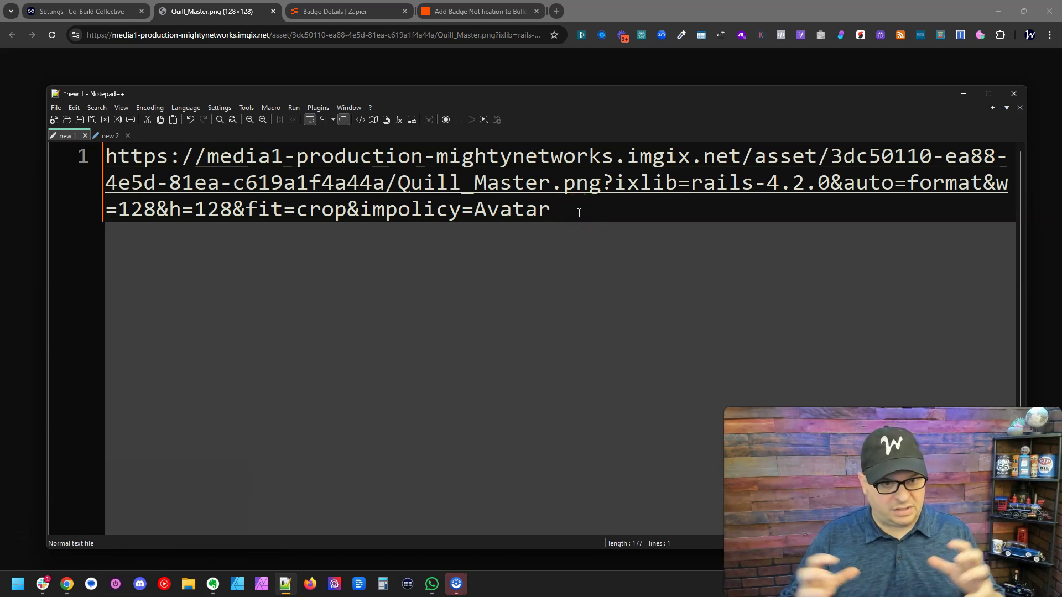
# Delete the query string so the URL ends at Quill_Master.png, then select the whole URL.
pyautogui.press('Right')
pyautogui.press('Right')
pyautogui.press('Right')
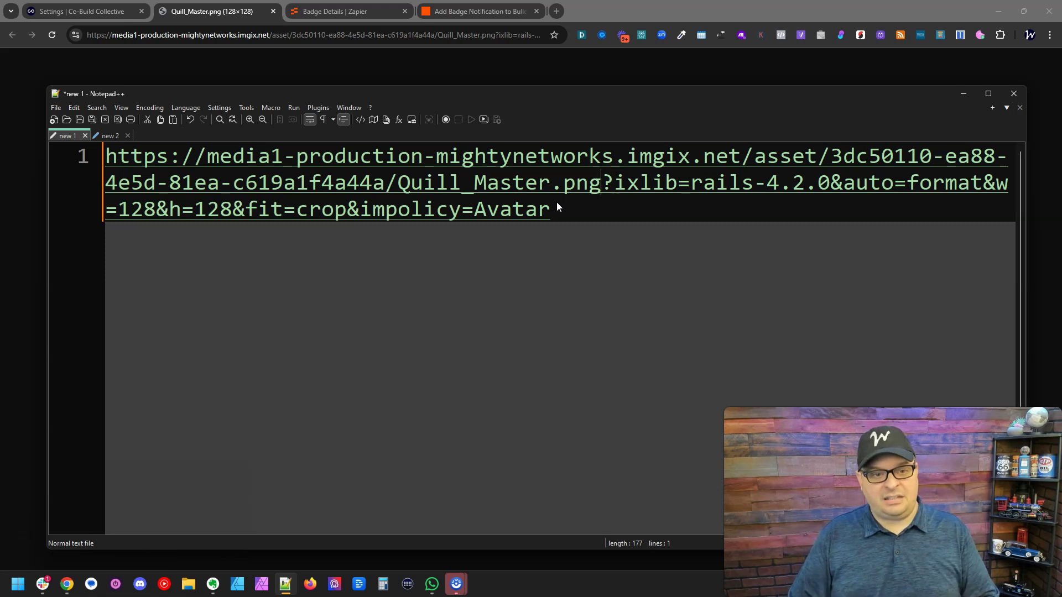
pyautogui.hotkey('shift', 'Right')
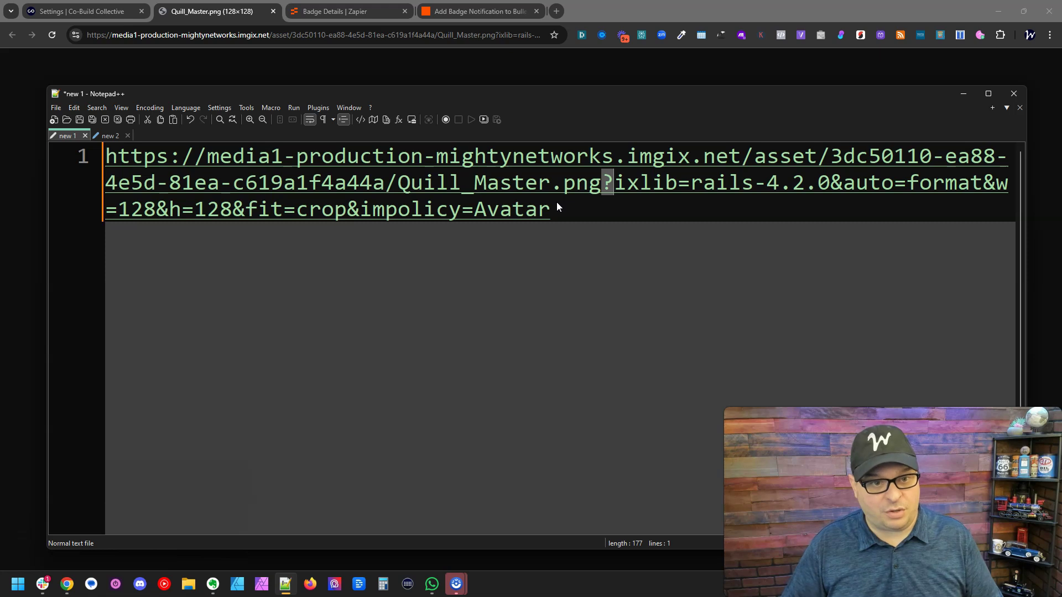
pyautogui.press('Left')
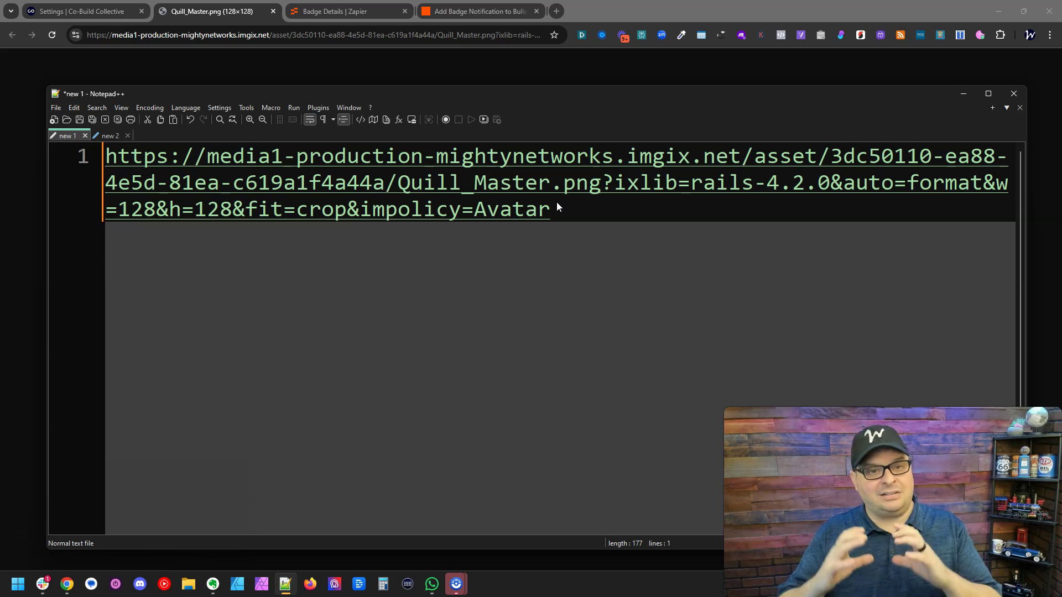
pyautogui.hotkey('ctrl', 'shift', 'End')
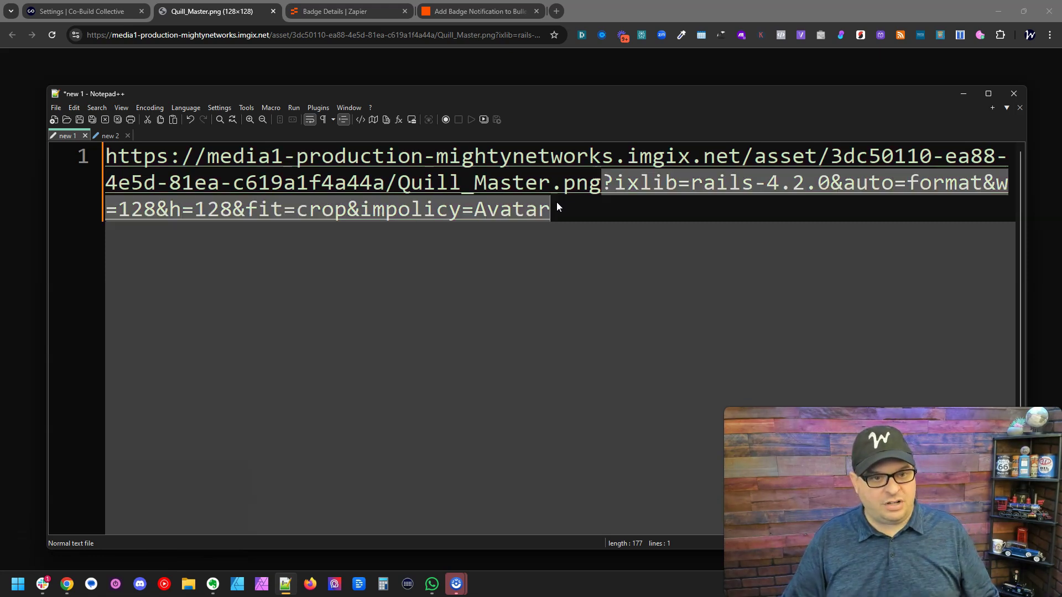
pyautogui.press('Delete')
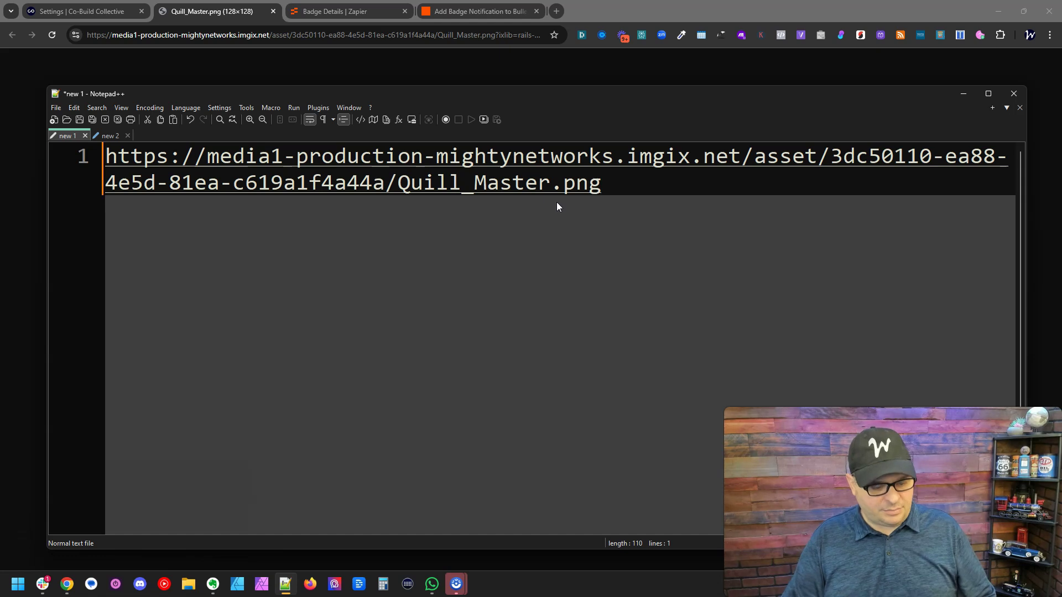
pyautogui.hotkey('ctrl', 'a')
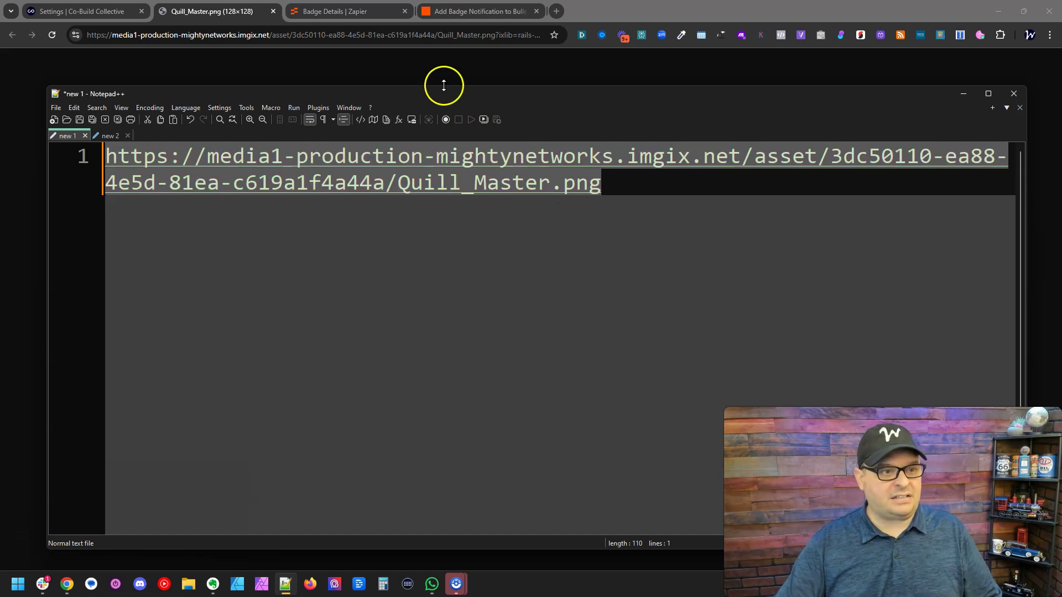
# Strip '?ixlib=…' from the address to load Quill_Master.png at 400×400, then return to Badge Details.
pyautogui.click(428, 36)
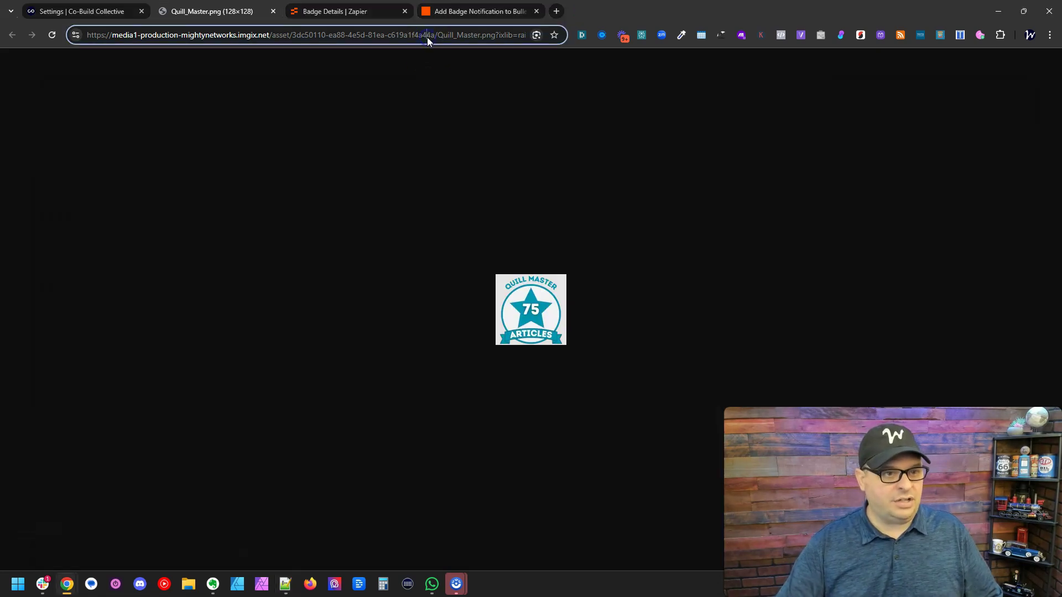
pyautogui.click(496, 35)
pyautogui.moveTo(496, 35); pyautogui.dragTo(691, 32)
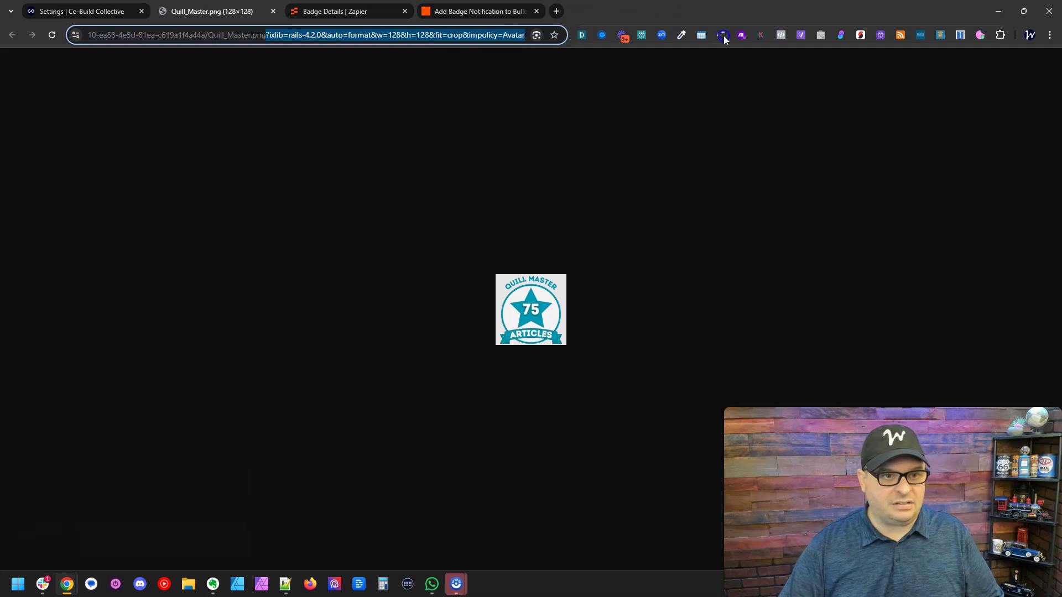
pyautogui.press('Delete')
pyautogui.press('Return')
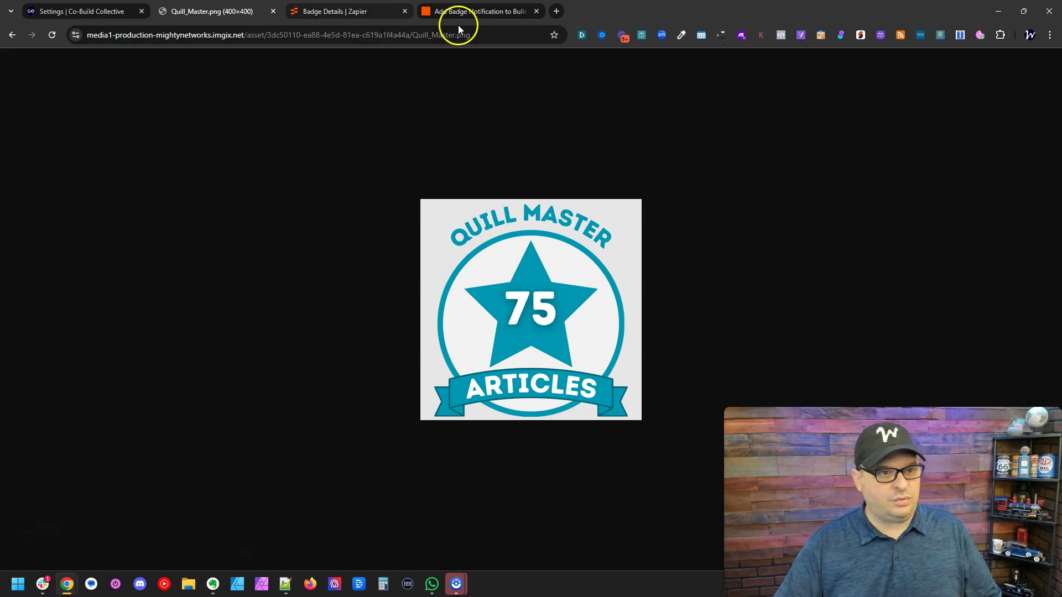
pyautogui.click(482, 36)
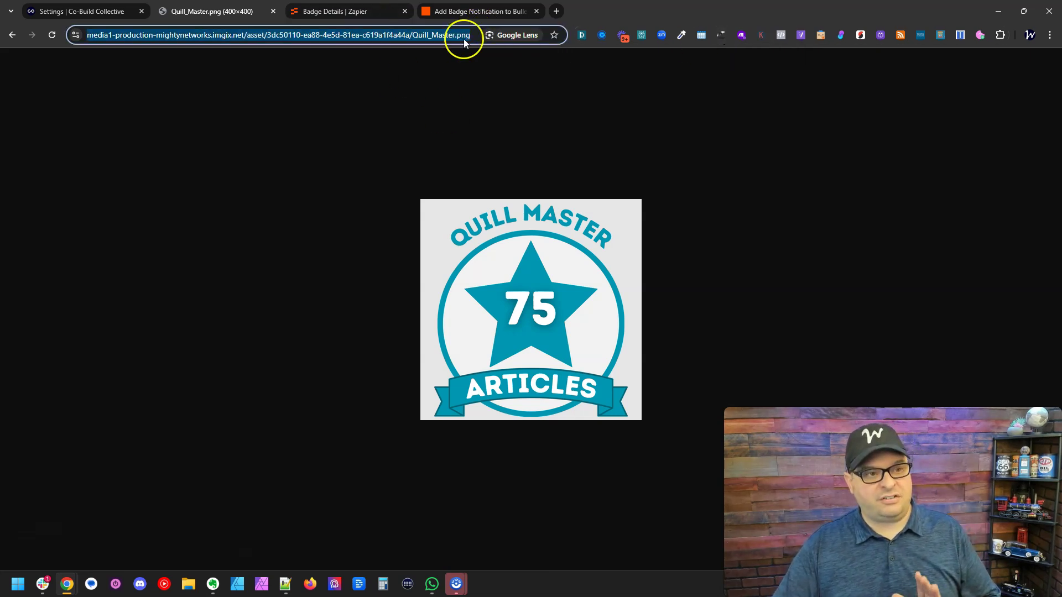
pyautogui.click(385, 12)
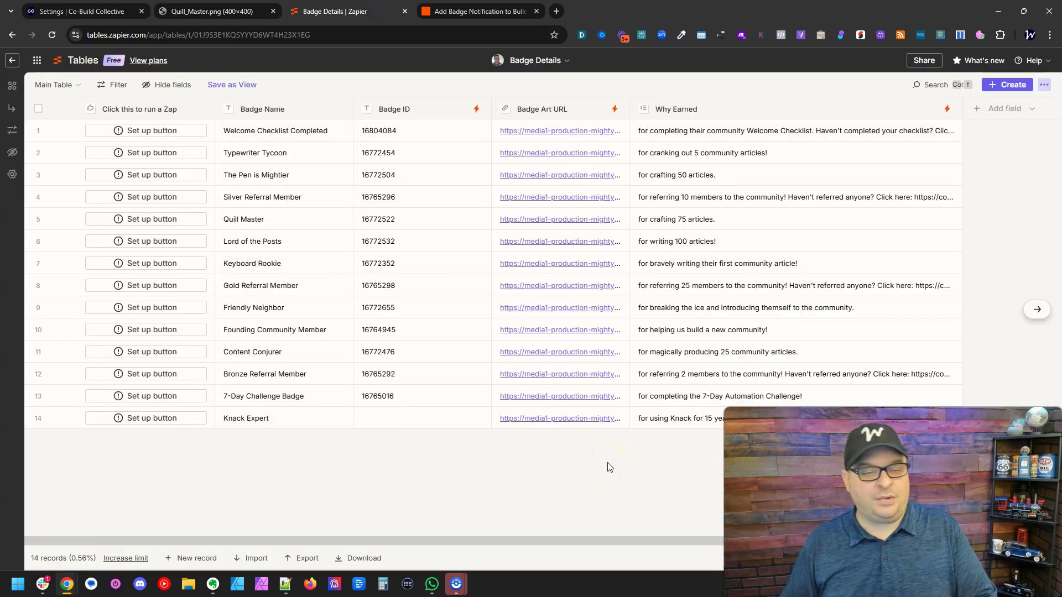
# Step through the Badge Added trigger's Setup, Configure and Test, keeping the sample record for Find Record.
pyautogui.hotkey('ctrl', 'Tab')
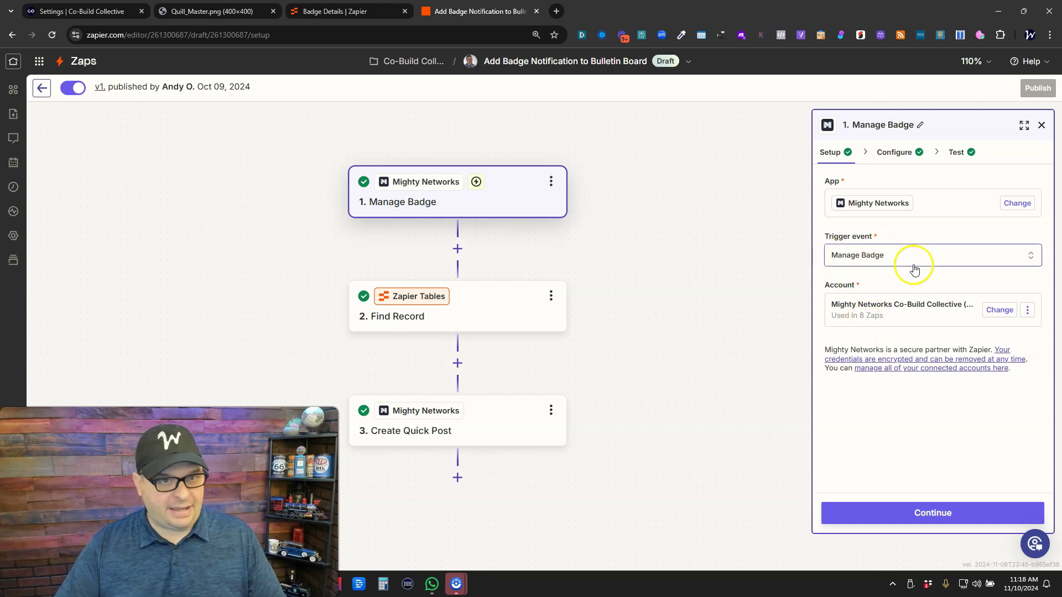
pyautogui.click(932, 512)
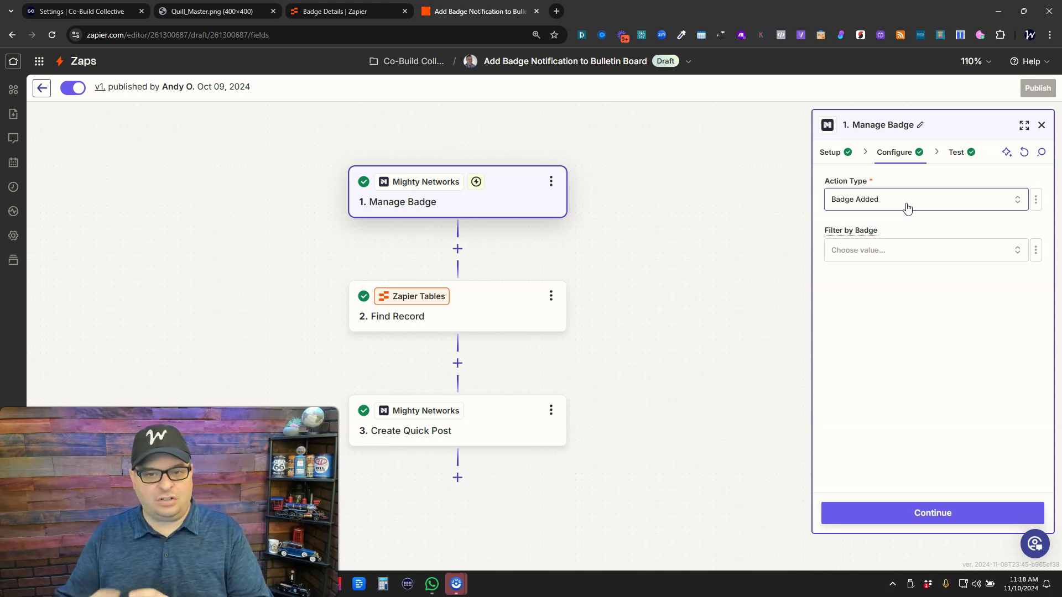
pyautogui.click(885, 207)
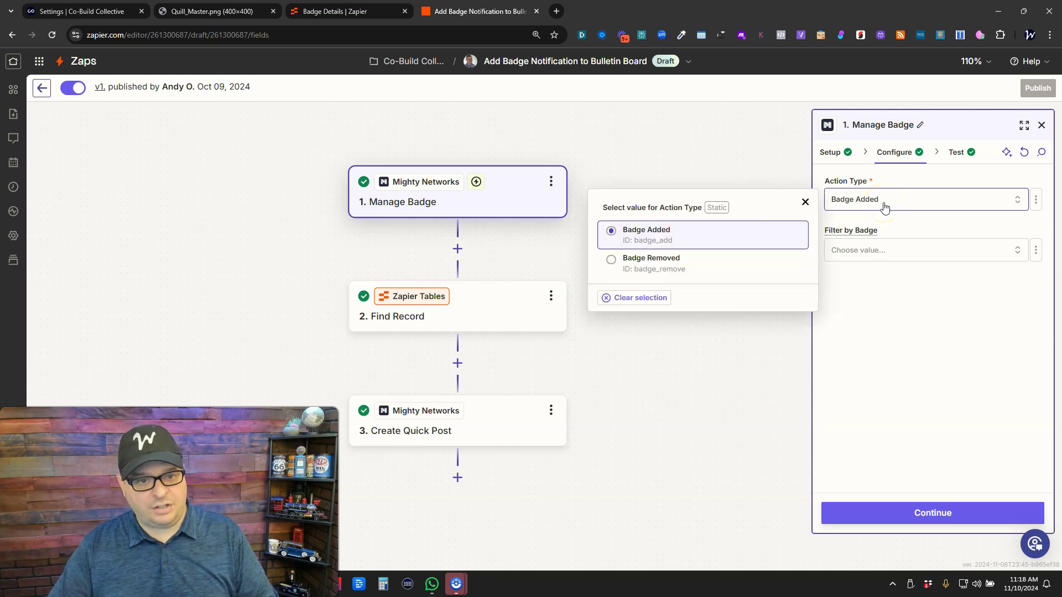
pyautogui.click(940, 359)
pyautogui.click(931, 512)
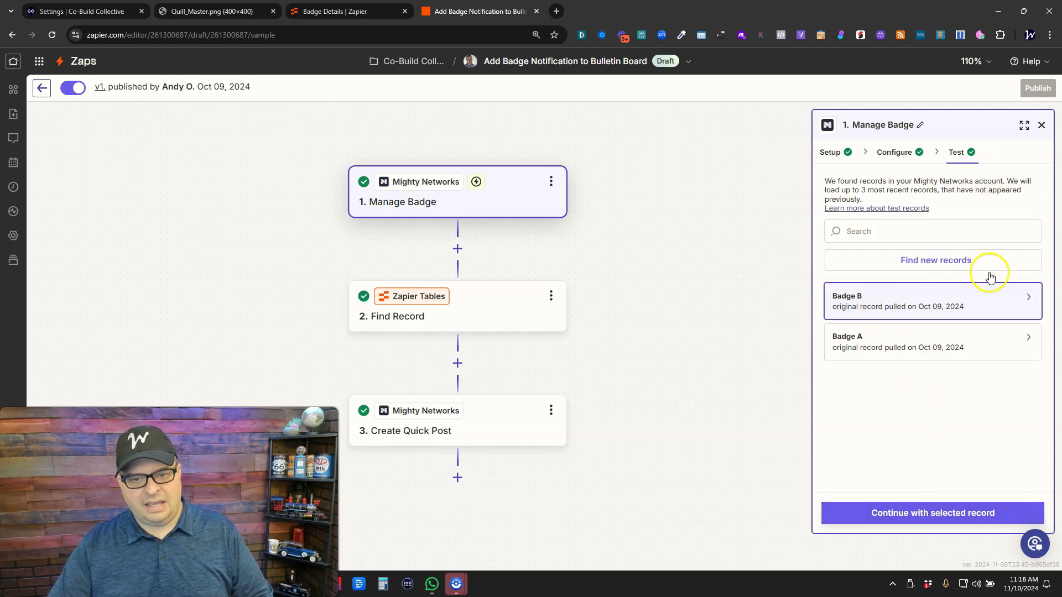
pyautogui.click(920, 512)
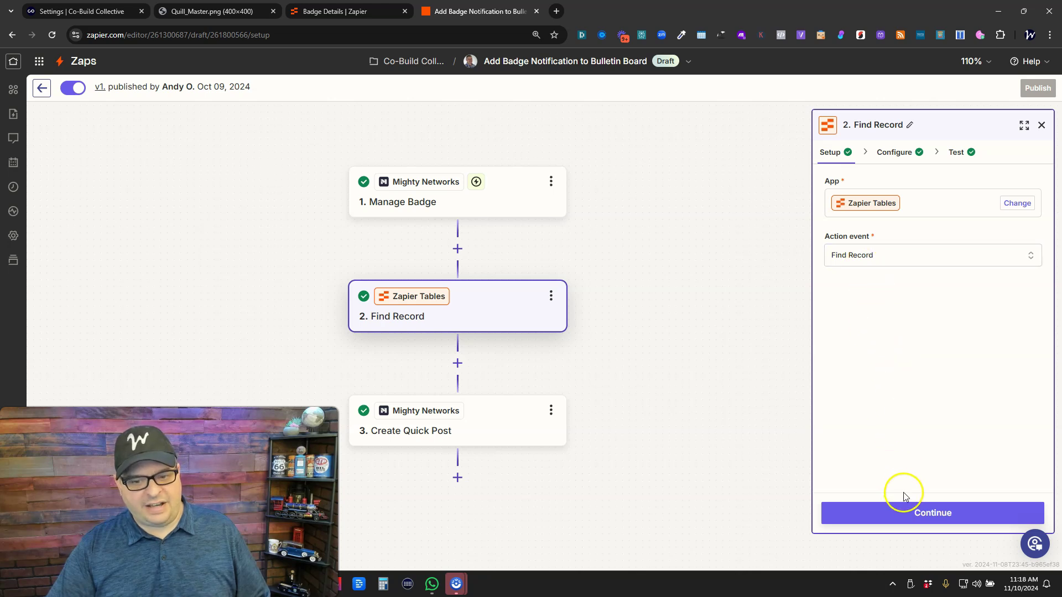
# Confirm Find Record matches Badge ID in the Badge Details table to the trigger's ID, then proceed to Create Quick Post.
pyautogui.click(907, 513)
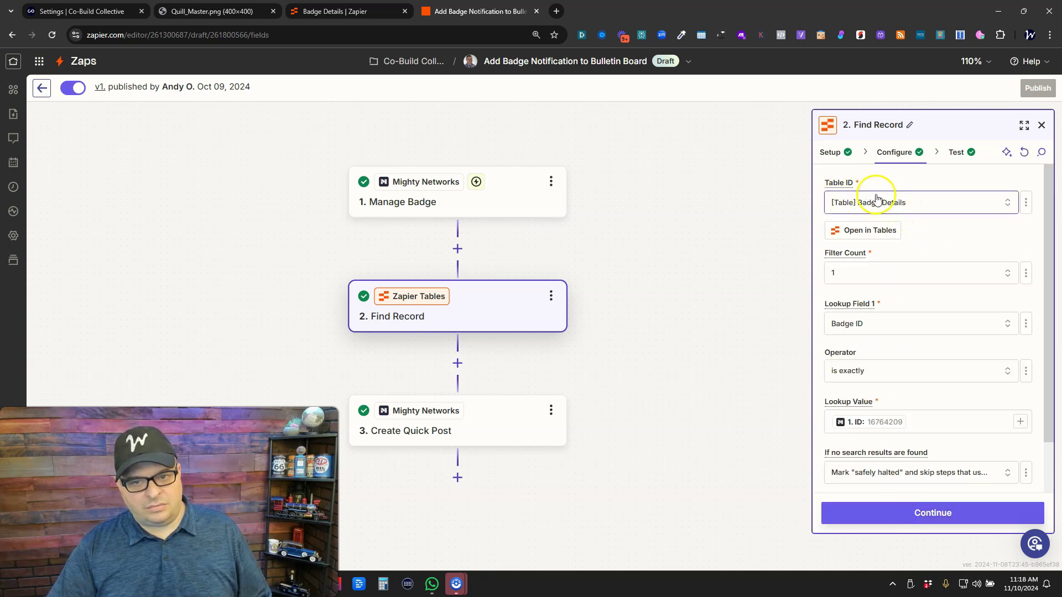
pyautogui.scroll(-1, 937, 208)
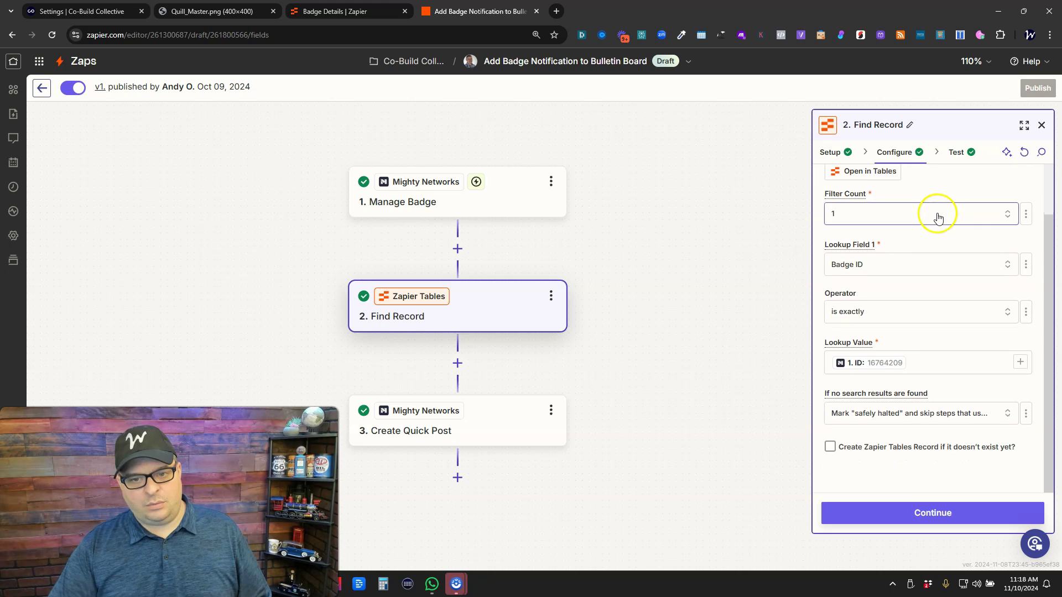
pyautogui.click(941, 363)
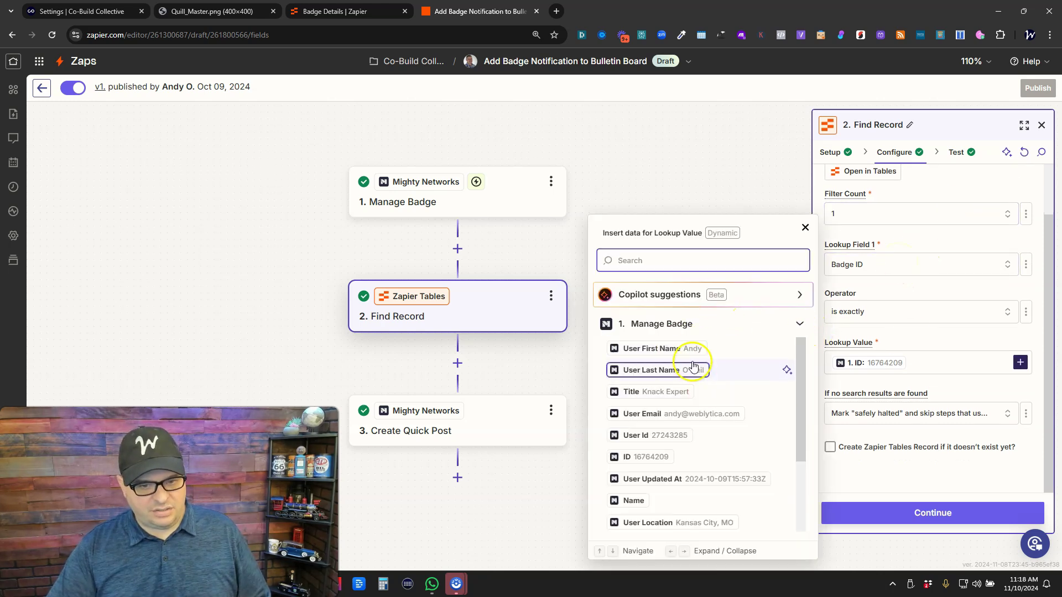
pyautogui.scroll(-1, 696, 352)
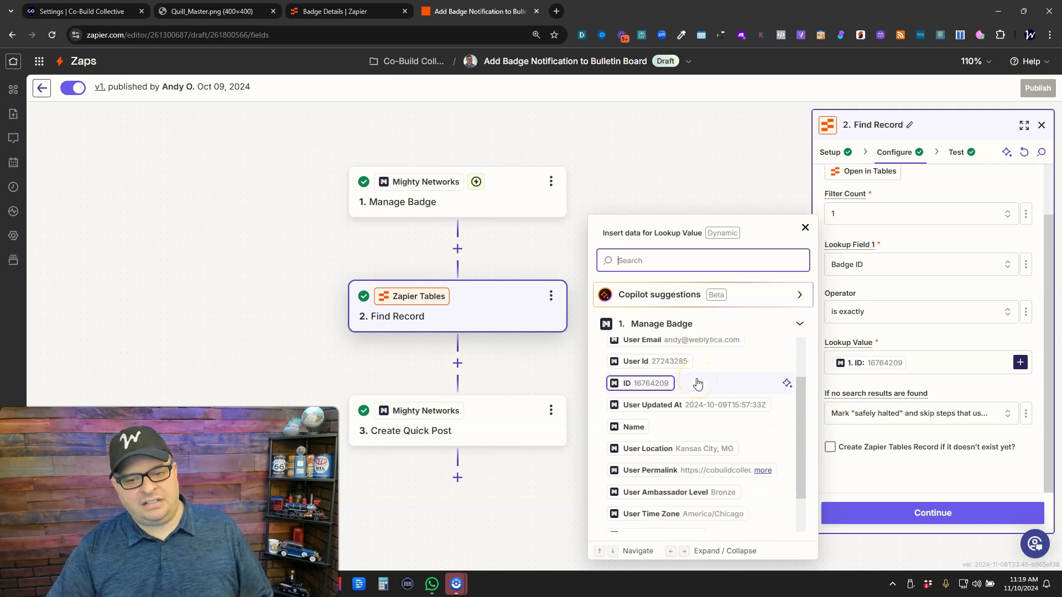
pyautogui.click(350, 8)
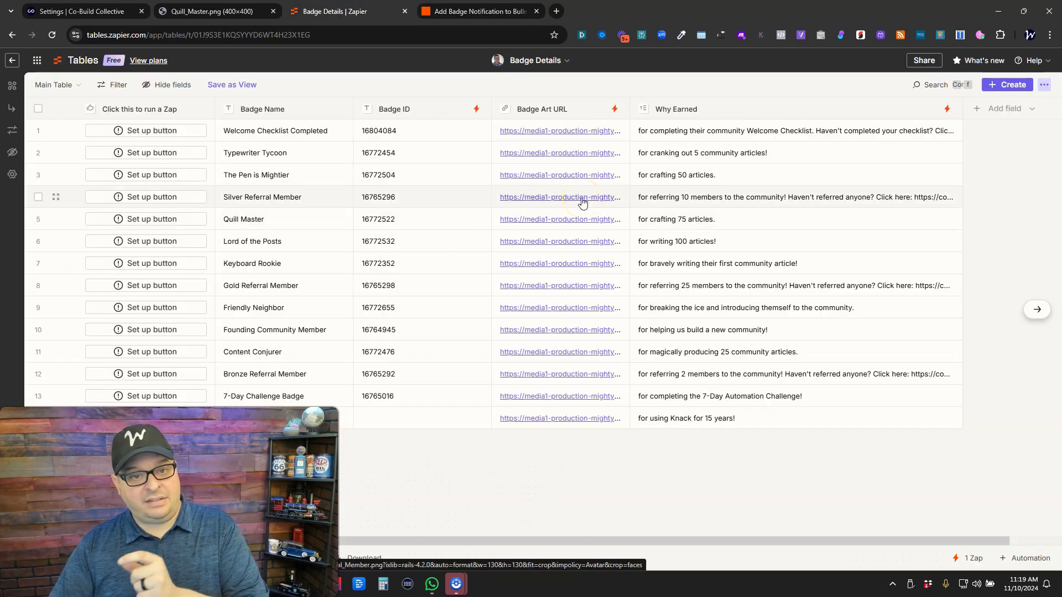
pyautogui.hotkey('ctrl', 'Tab')
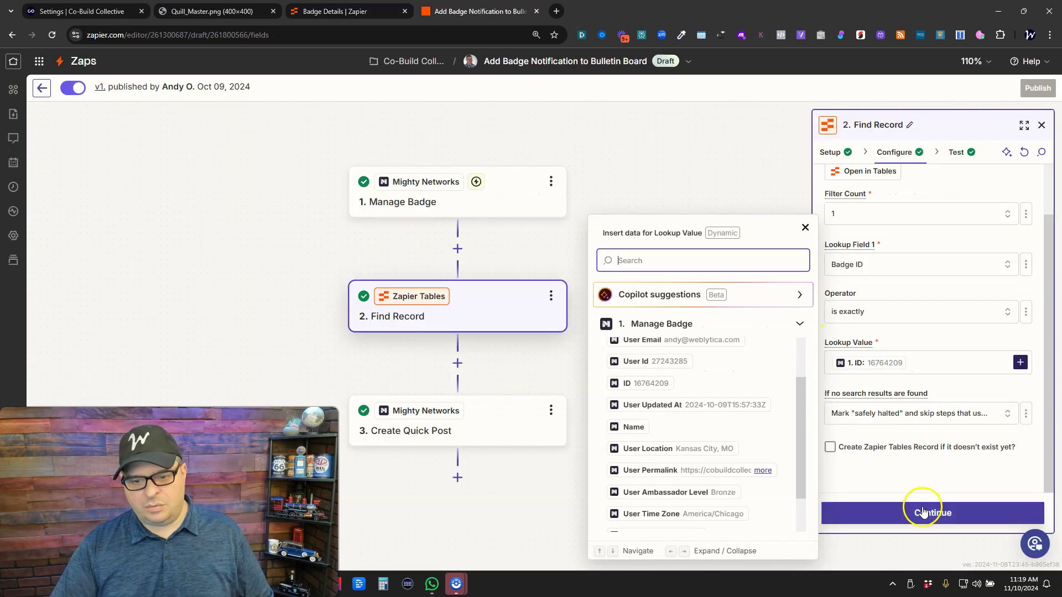
pyautogui.click(922, 513)
pyautogui.click(962, 512)
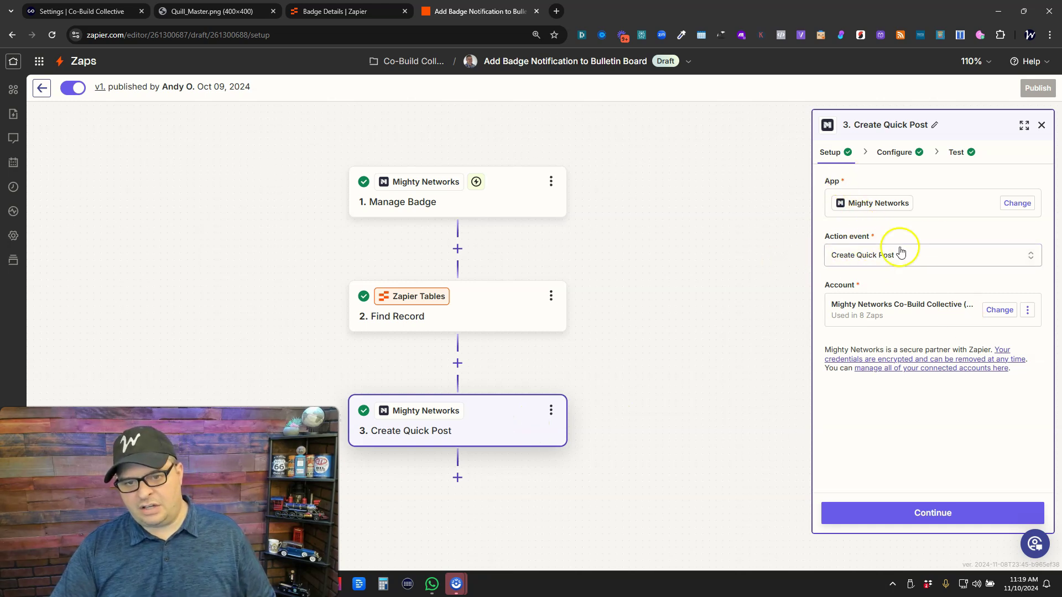
# Compare the Quick Post text (member name, badge title, Why Earned) and image URL against existing bulletin posts.
pyautogui.click(967, 513)
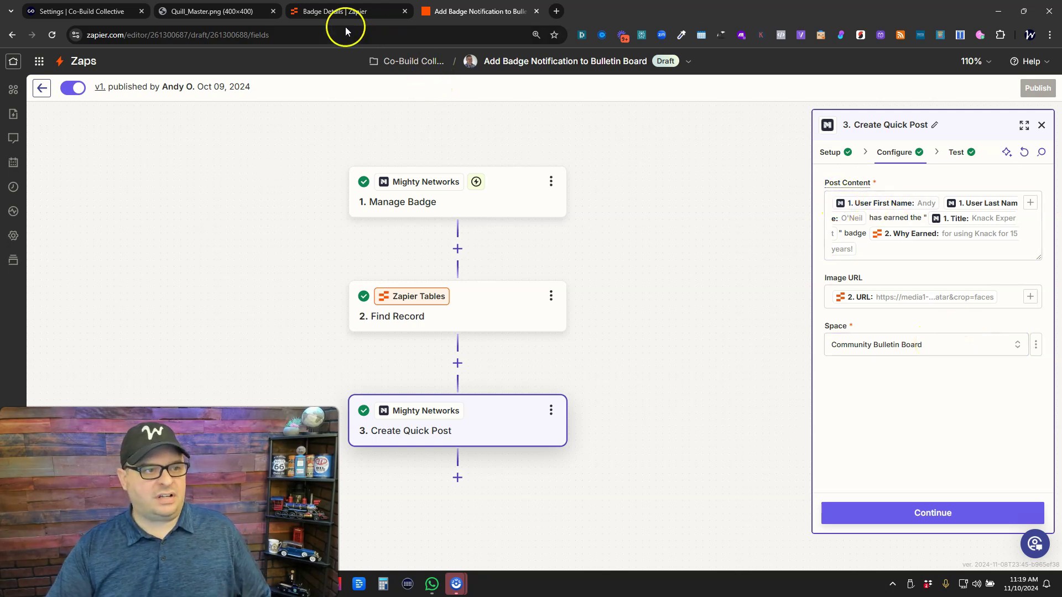
pyautogui.moveTo(96, 6); pyautogui.dragTo(343, 9)
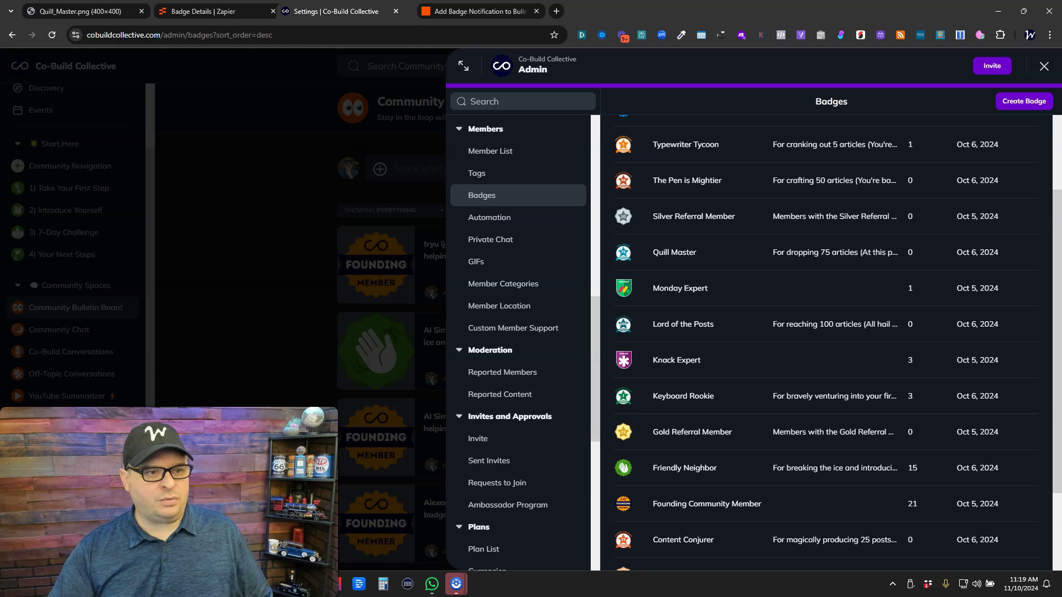
pyautogui.click(307, 171)
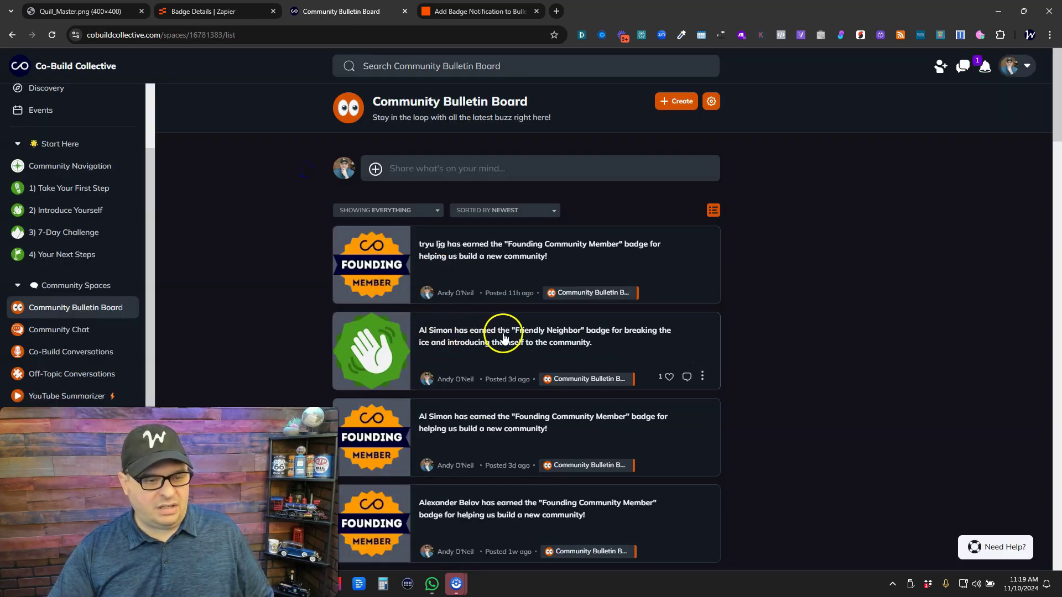
pyautogui.hotkey('ctrl', 'Tab')
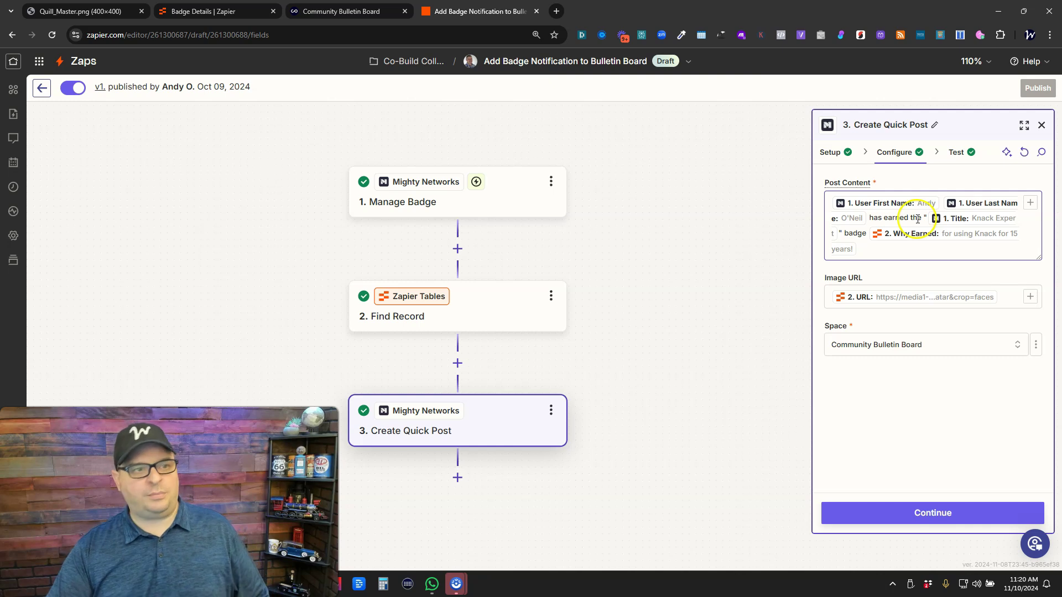
pyautogui.hotkey('ctrl', 'shift', 'Tab')
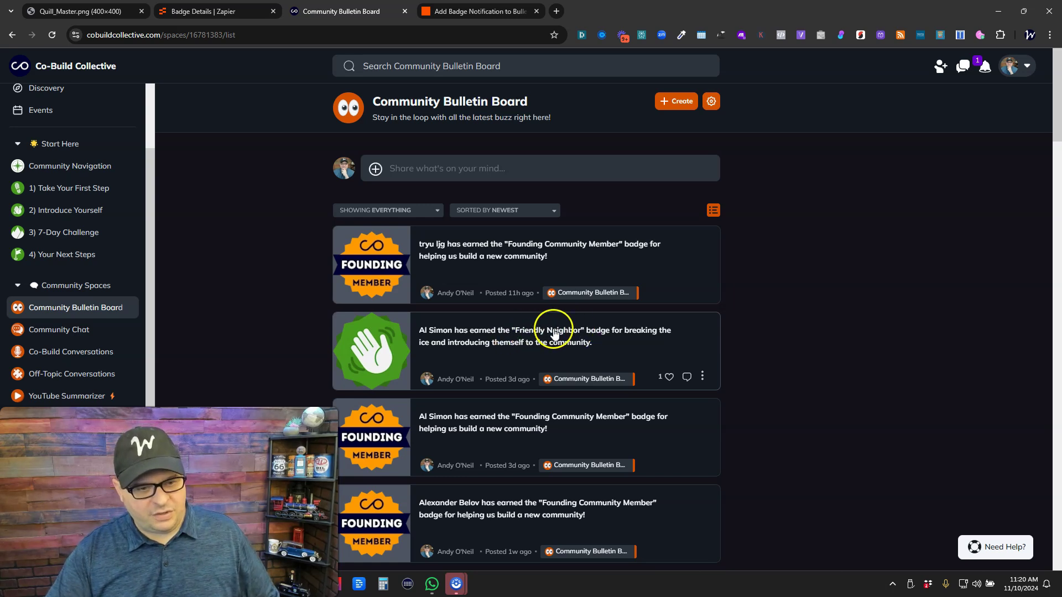
pyautogui.hotkey('ctrl', 'Tab')
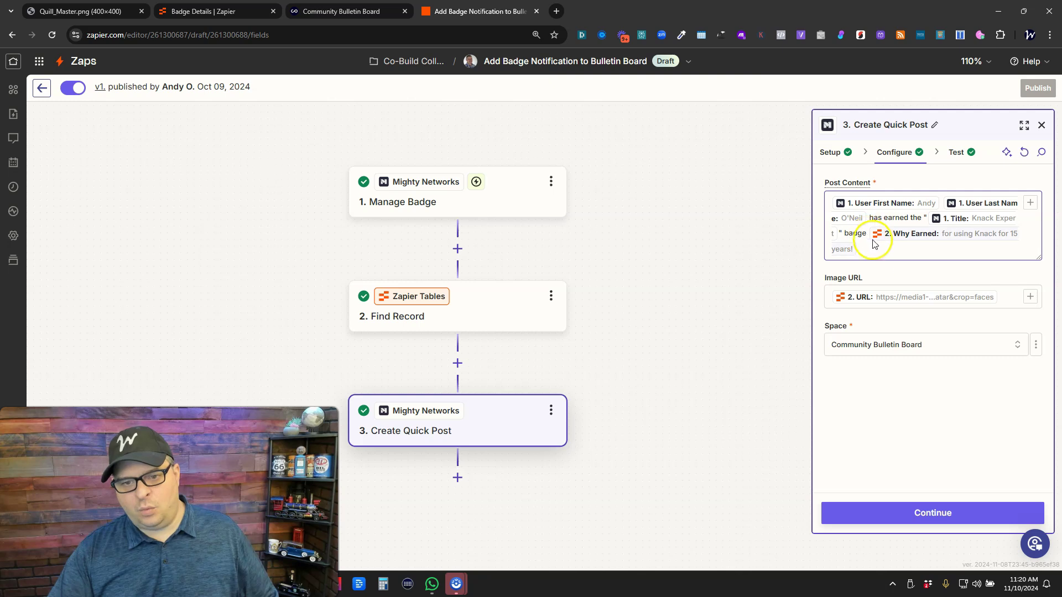
pyautogui.click(209, 11)
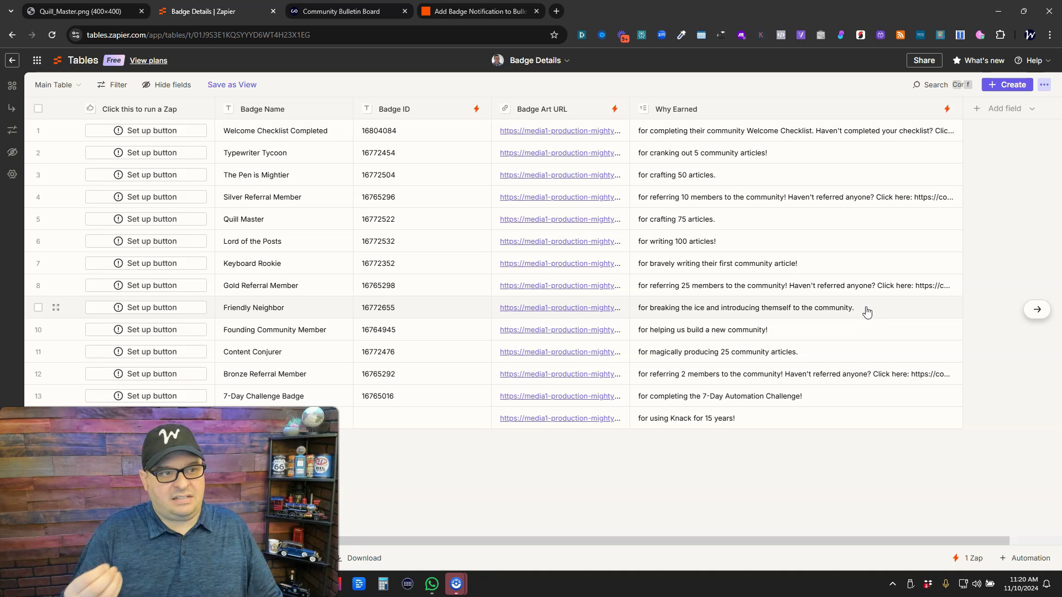
pyautogui.hotkey('ctrl', 'Tab')
pyautogui.hotkey('ctrl', 'Tab')
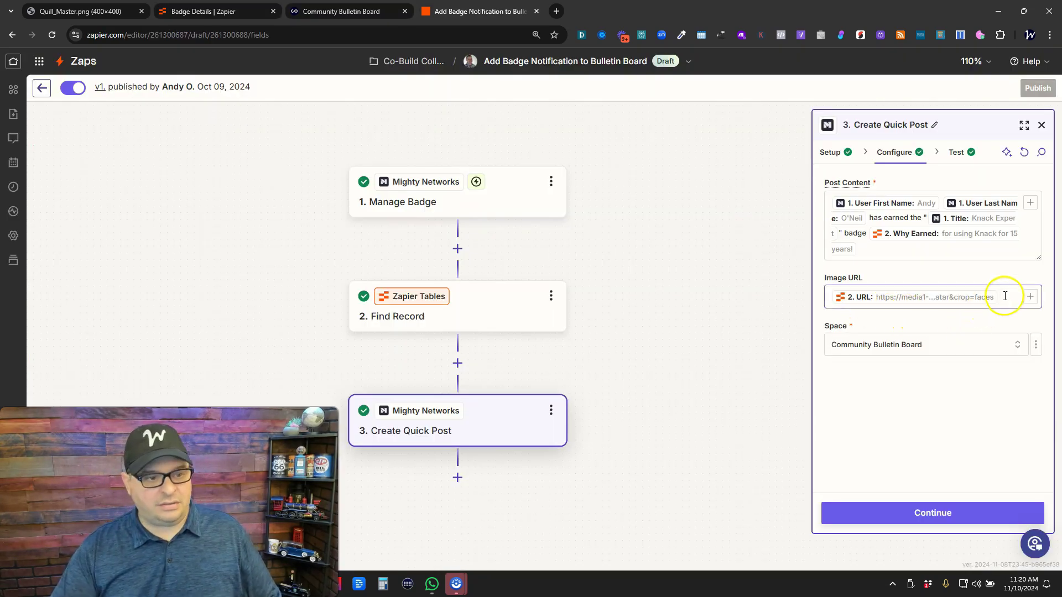
pyautogui.click(210, 11)
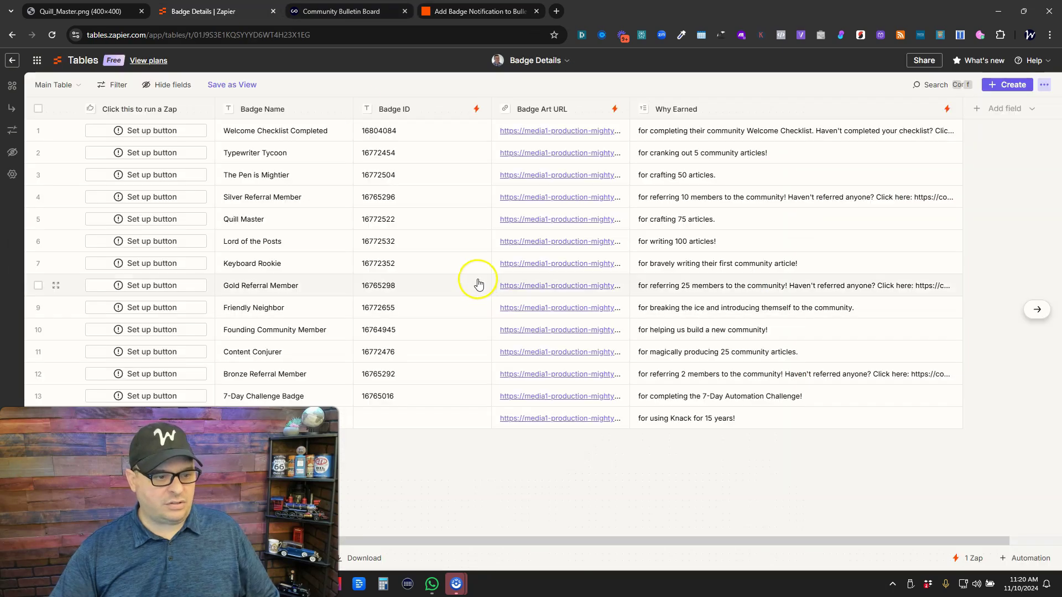
pyautogui.click(526, 307)
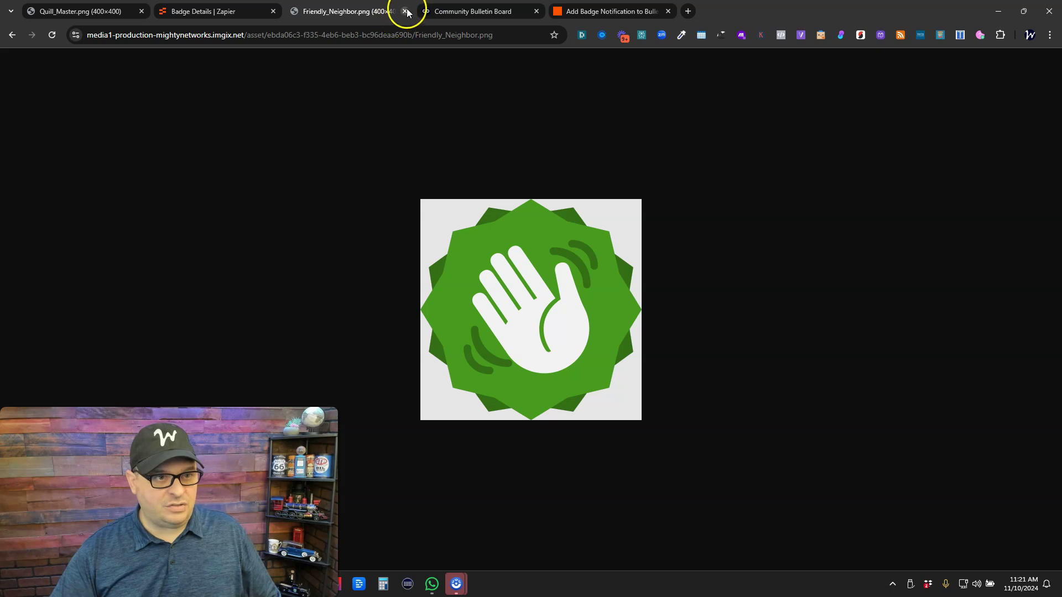
pyautogui.click(405, 11)
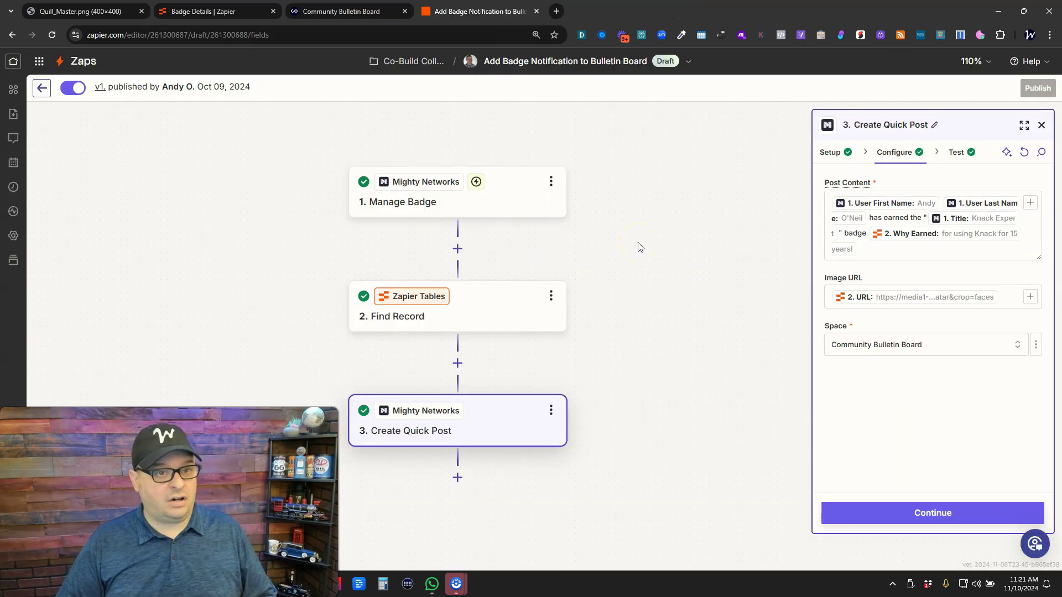
# Switch back to the Community Bulletin Board feed showing the Friendly Neighbor badge post.
pyautogui.hotkey('ctrl', 'shift', 'Tab')
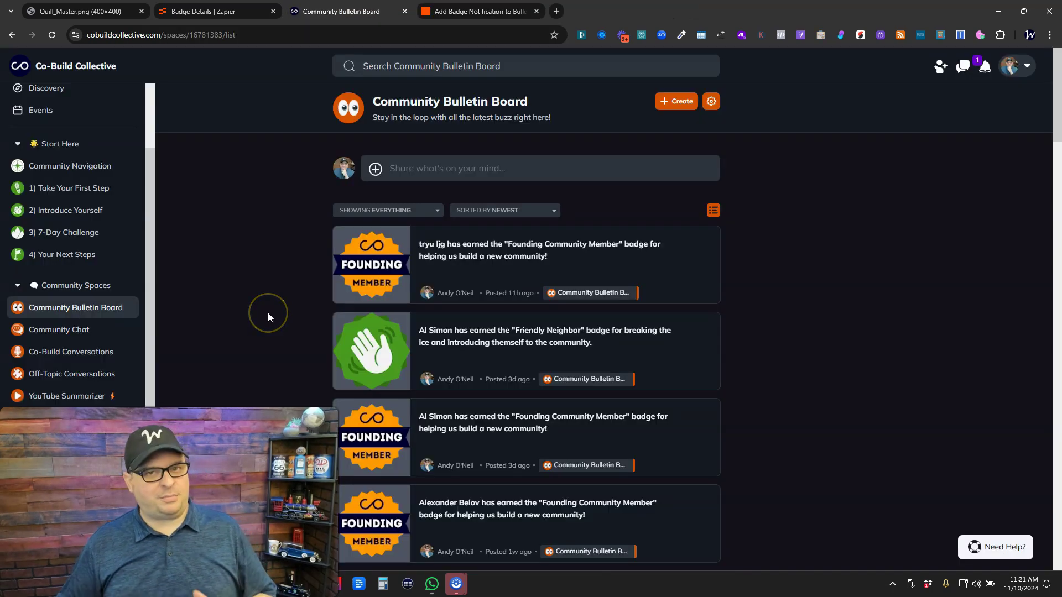